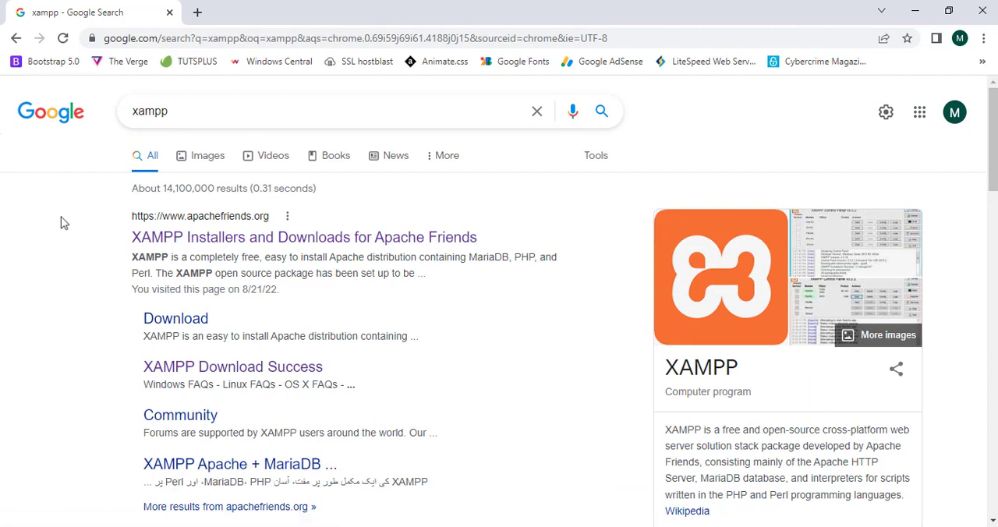
- Download the XAMPP for Windows 8.1.6 installer from the Apache Friends website and show all browser downloads
{"action": "left_click", "coordinate": [247, 240]}
{"action": "left_click_drag", "start_coordinate": [193, 187], "coordinate": [878, 176]}
{"action": "left_click", "coordinate": [892, 171]}
{"action": "scroll", "coordinate": [893, 171], "scroll_direction": "down", "scroll_amount": 4}
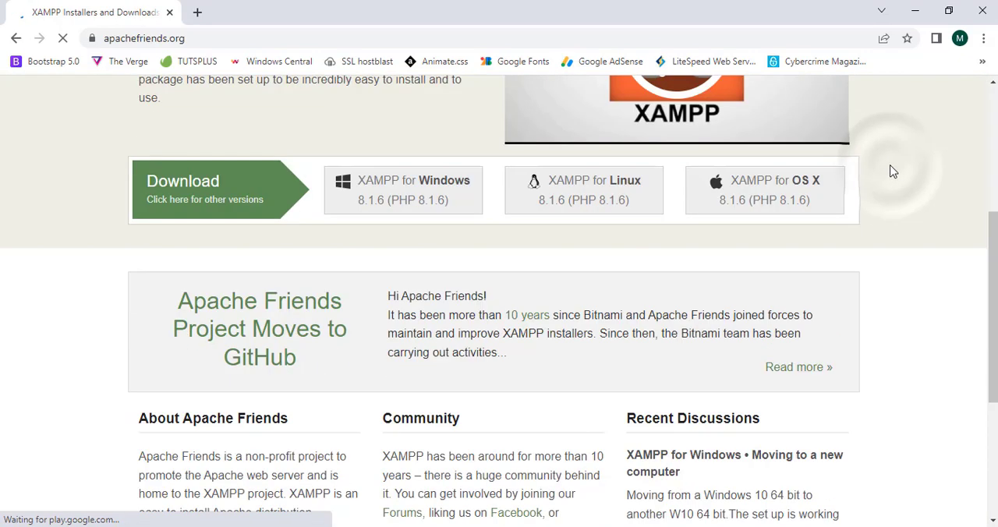
{"action": "scroll", "coordinate": [838, 171], "scroll_direction": "up", "scroll_amount": 2}
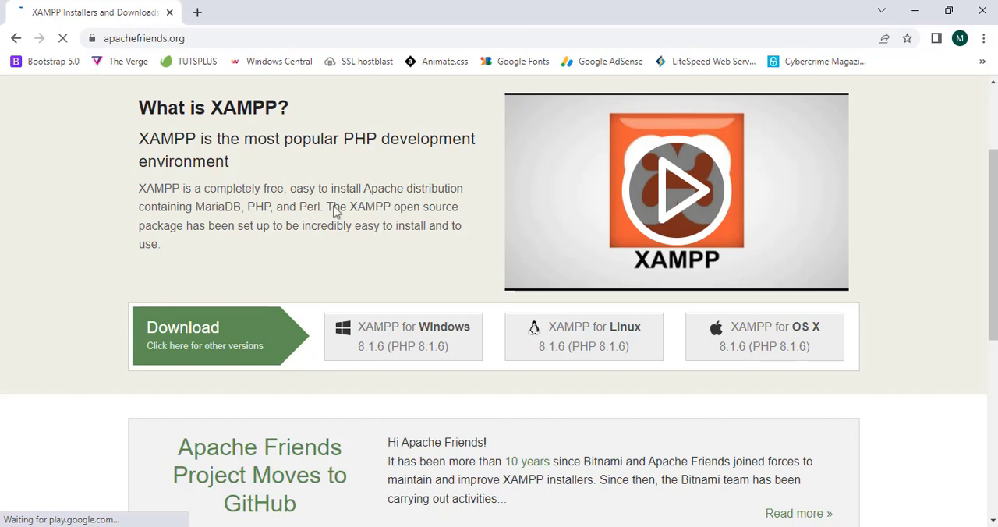
{"action": "left_click", "coordinate": [405, 333]}
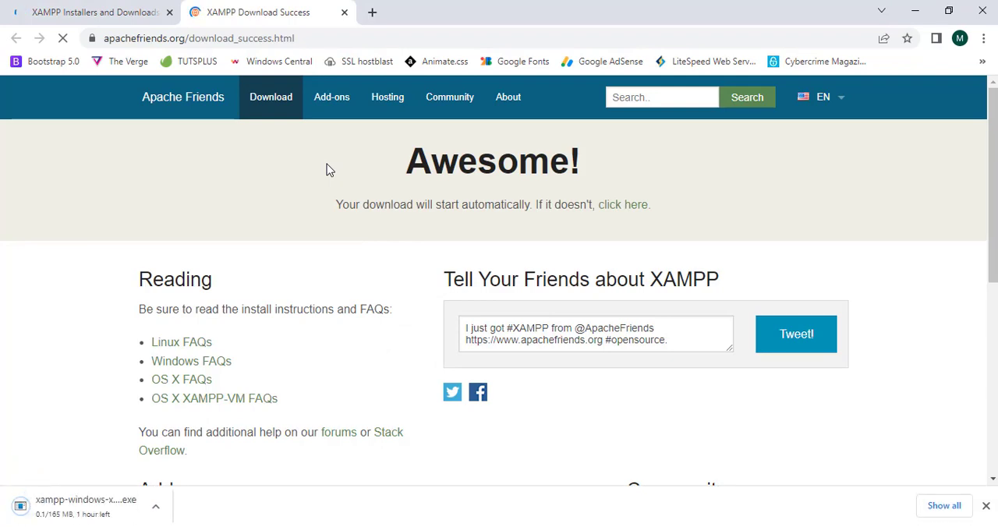
{"action": "left_click", "coordinate": [940, 505]}
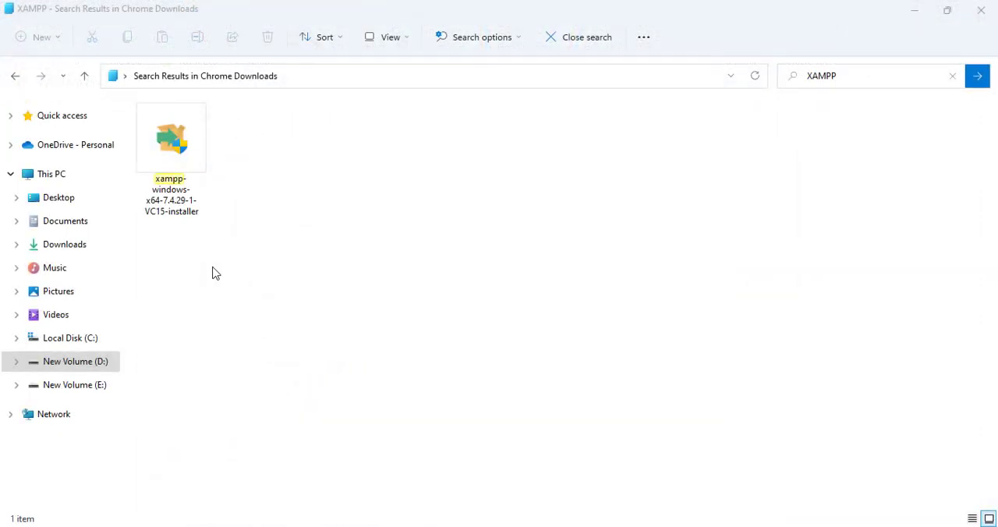
- Run the xampp-windows-x64-7.4.29-1-VC15-installer file and accept the User Account Control warning
{"action": "double_click", "coordinate": [202, 196]}
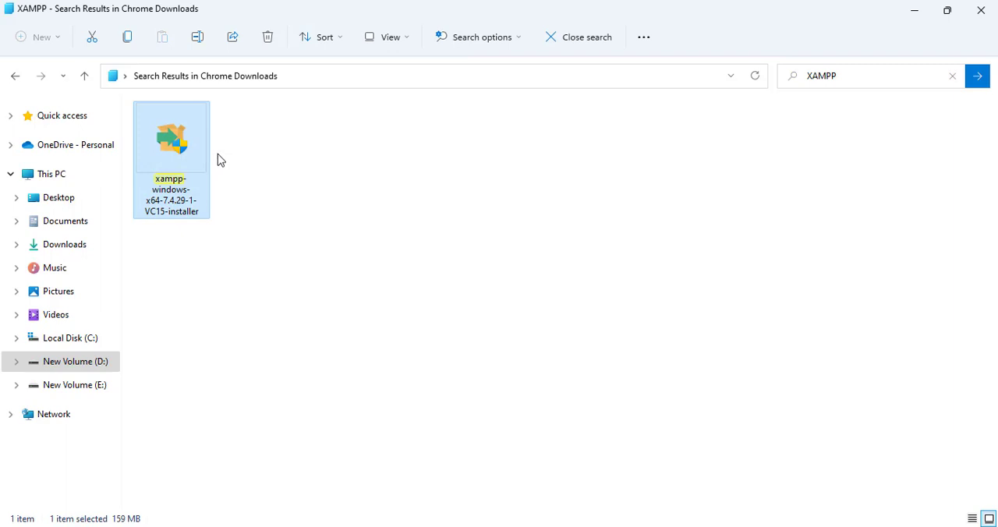
{"action": "double_click", "coordinate": [184, 150]}
{"action": "double_click", "coordinate": [185, 148]}
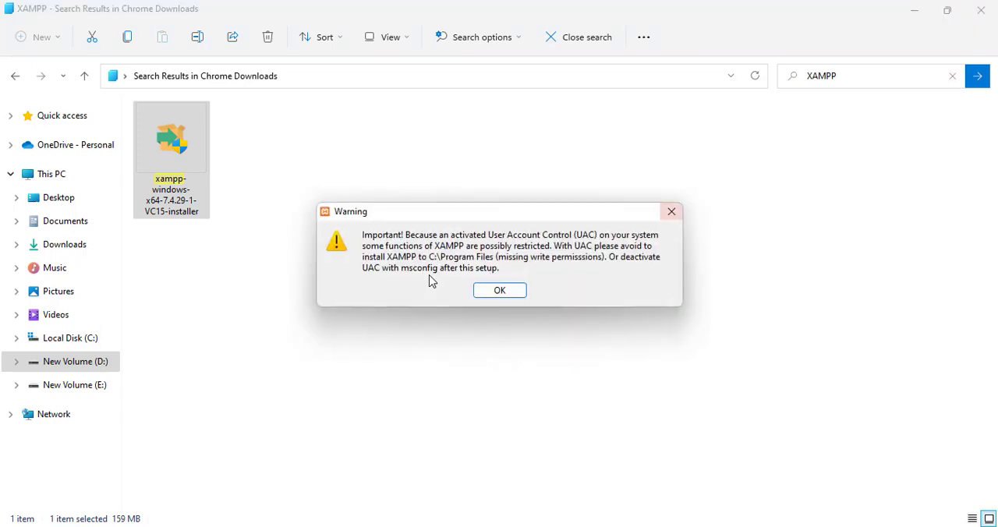
{"action": "left_click", "coordinate": [498, 291]}
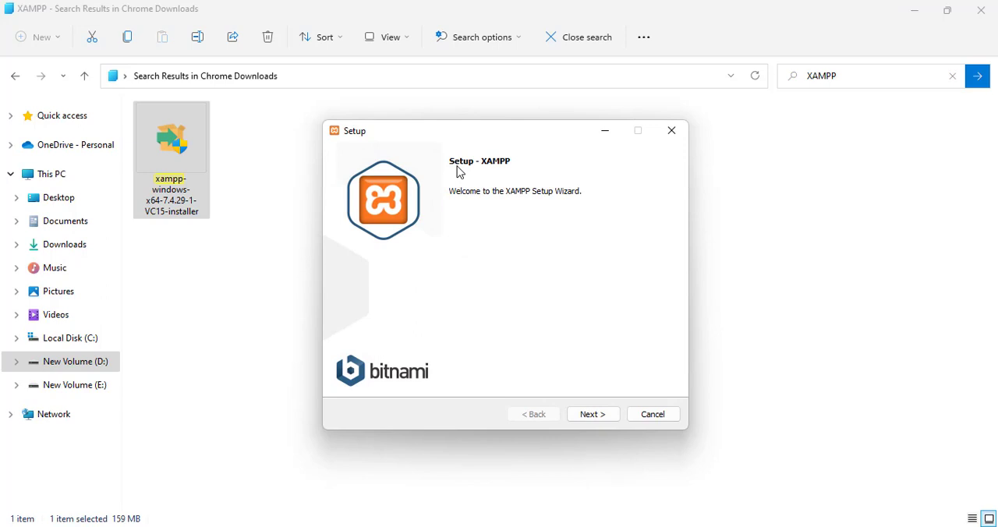
- Go through the setup wizard with all components selected and C:\xampp as the installation folder
{"action": "left_click", "coordinate": [593, 415]}
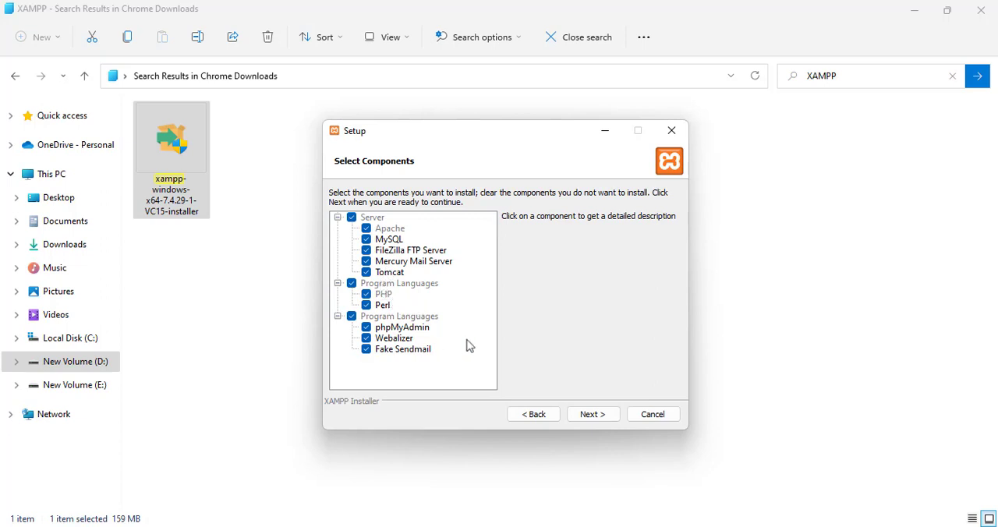
{"action": "left_click", "coordinate": [593, 414]}
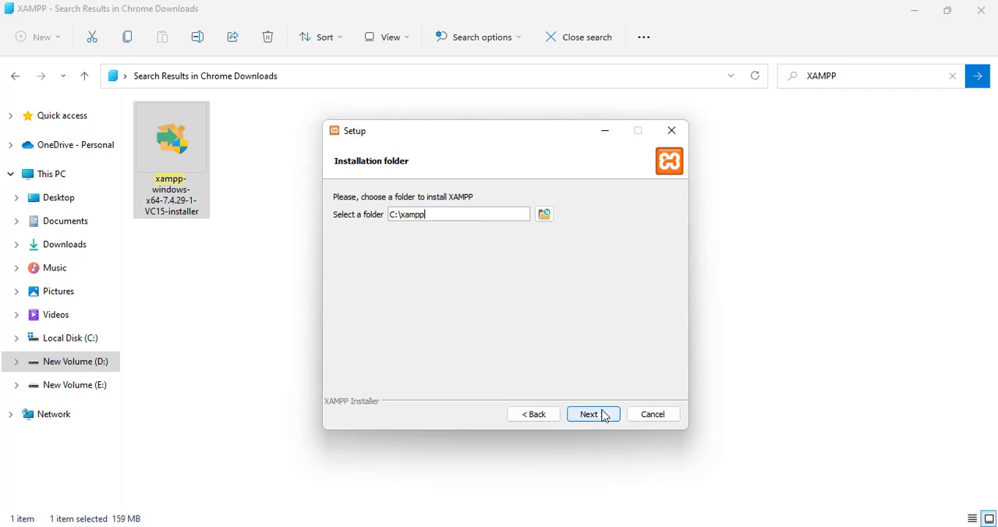
{"action": "left_click", "coordinate": [606, 416]}
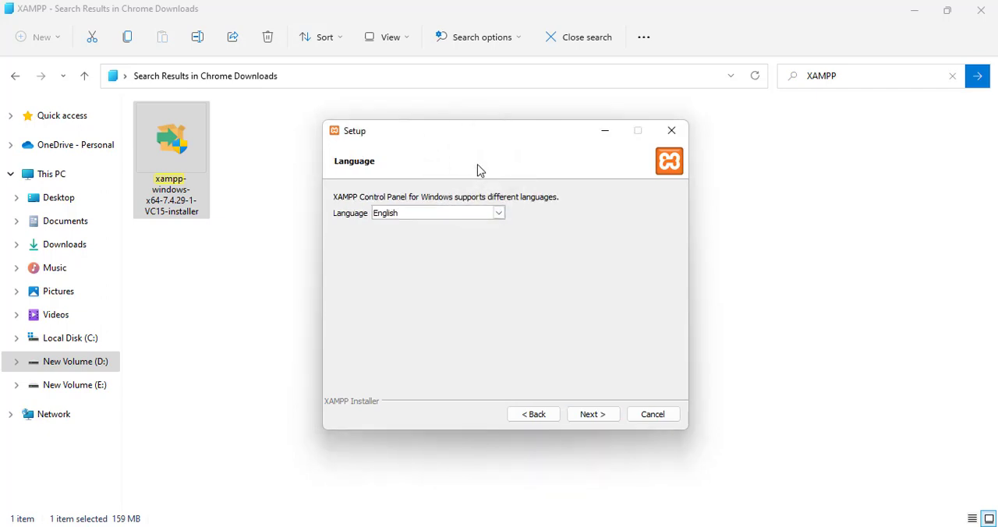
- Choose English as the XAMPP Control Panel language and continue the setup
{"action": "left_click", "coordinate": [498, 216]}
{"action": "left_click", "coordinate": [498, 216]}
{"action": "left_click", "coordinate": [498, 216]}
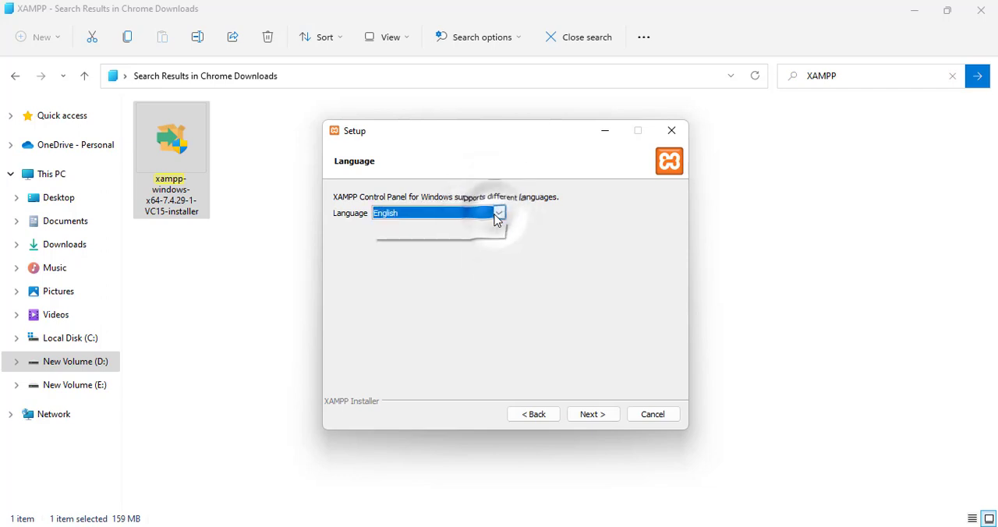
{"action": "left_click", "coordinate": [470, 226]}
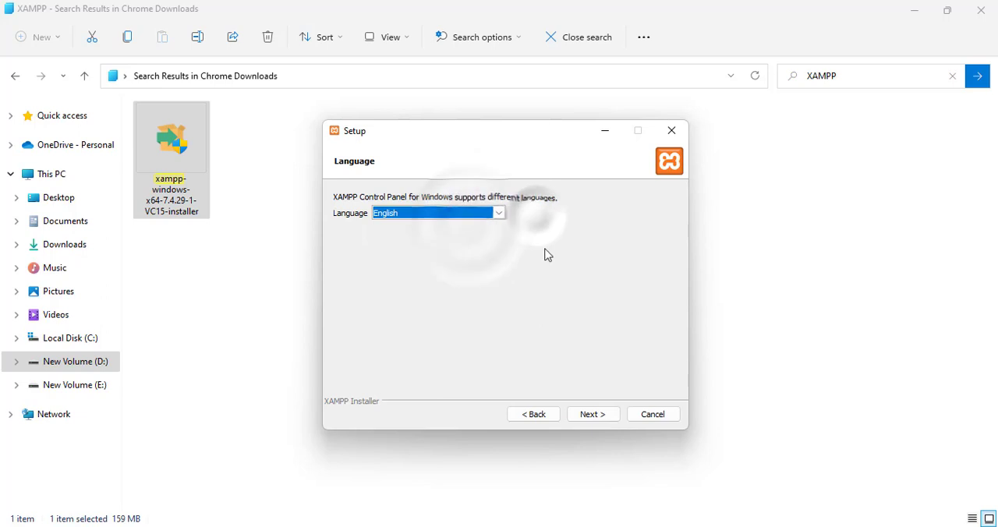
{"action": "left_click", "coordinate": [590, 420]}
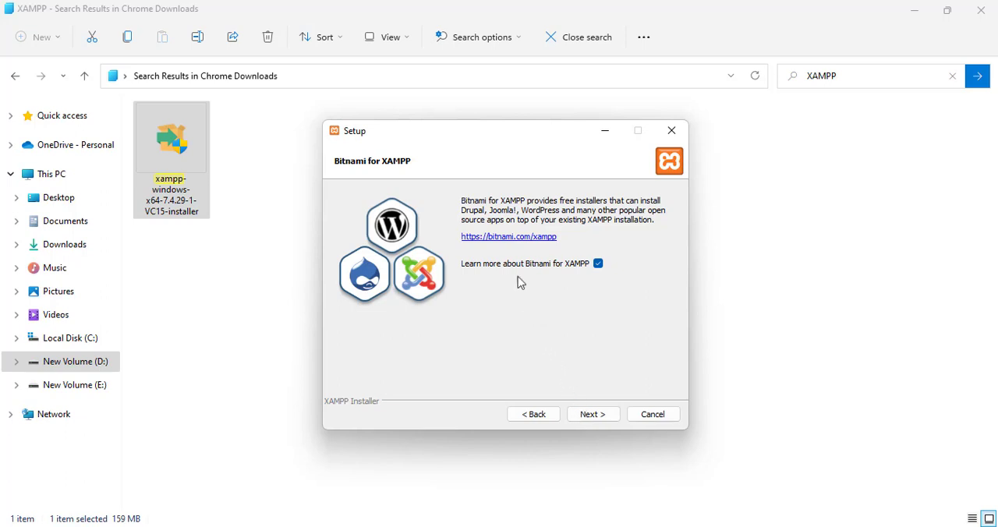
- Opt out of learning more about Bitnami for XAMPP, start the installation and close the file window behind it
{"action": "left_click", "coordinate": [599, 264]}
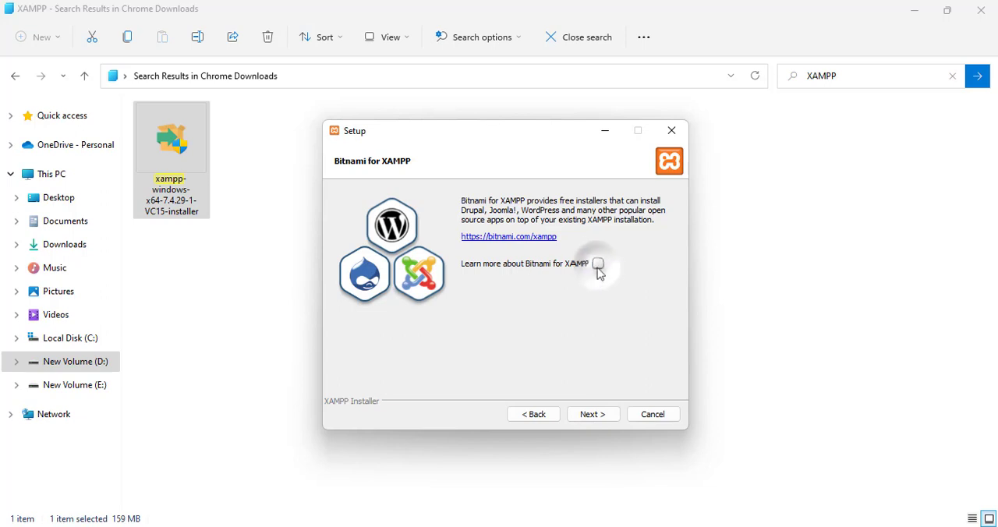
{"action": "left_click", "coordinate": [594, 414]}
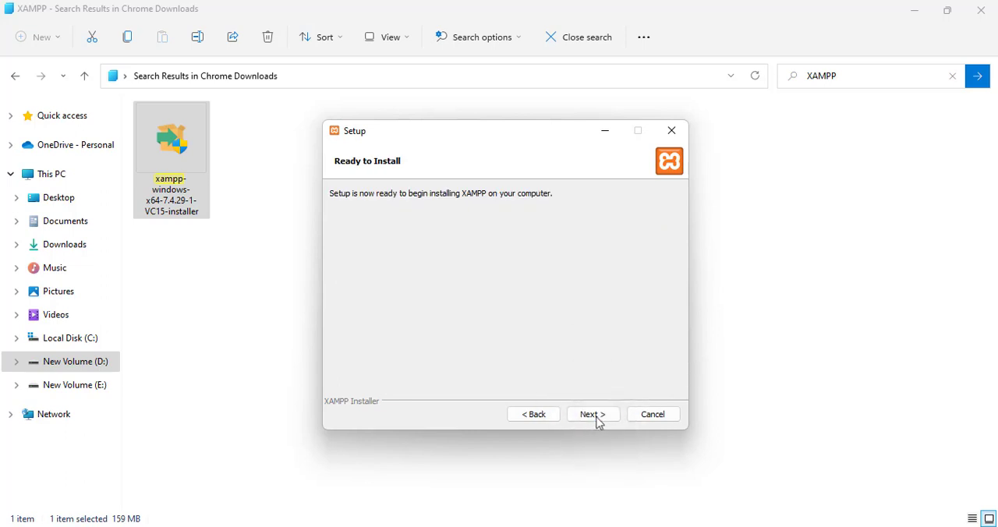
{"action": "left_click", "coordinate": [602, 420]}
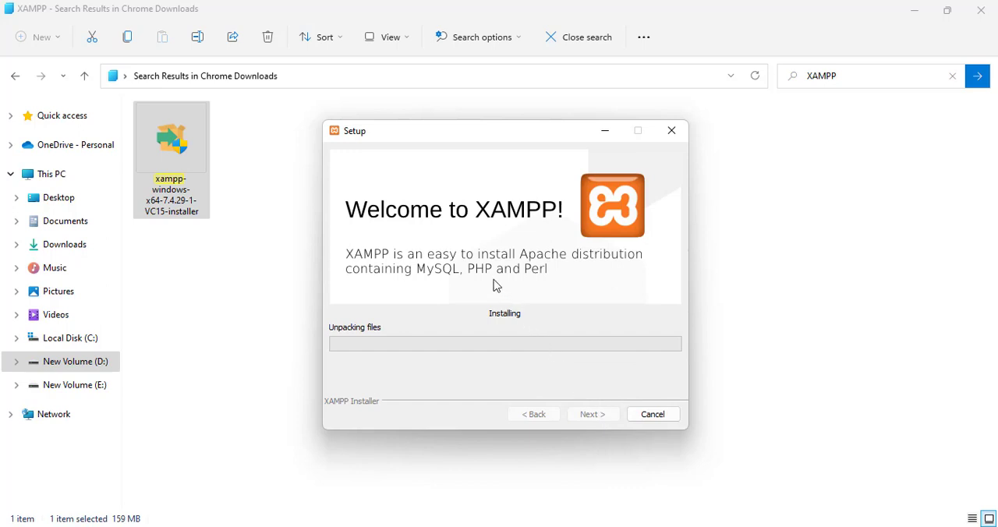
{"action": "left_click", "coordinate": [981, 14]}
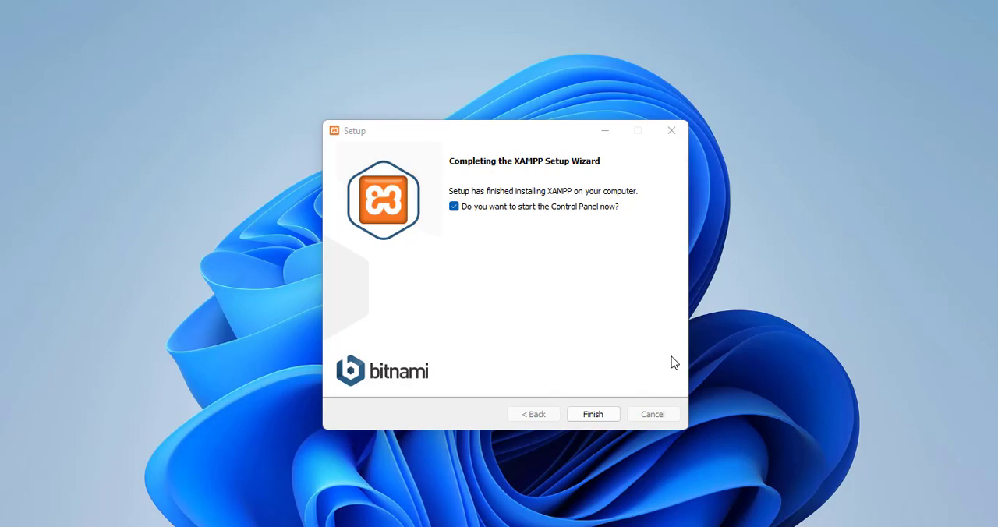
- Finish the setup with the Control Panel set to start, and move its restored window away from the screen corner
{"action": "left_click", "coordinate": [587, 413]}
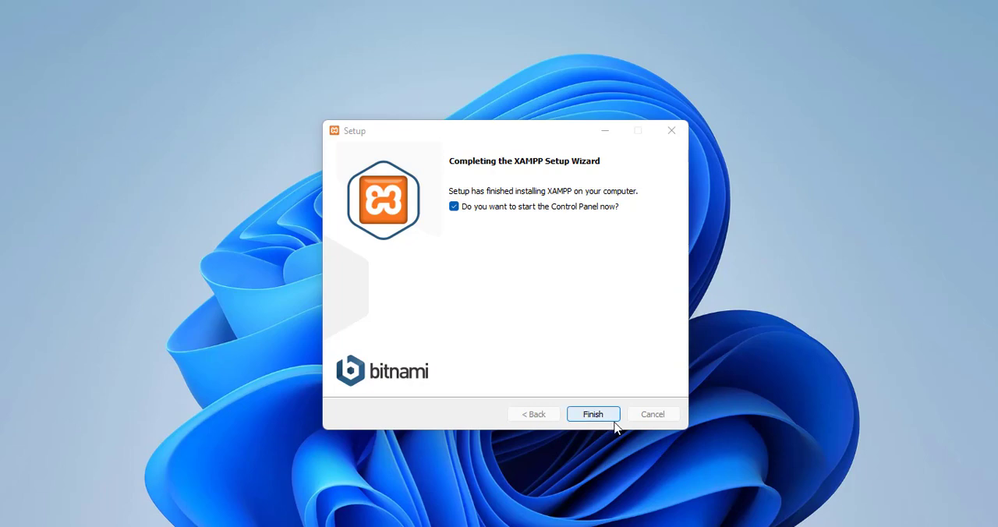
{"action": "left_click", "coordinate": [614, 418]}
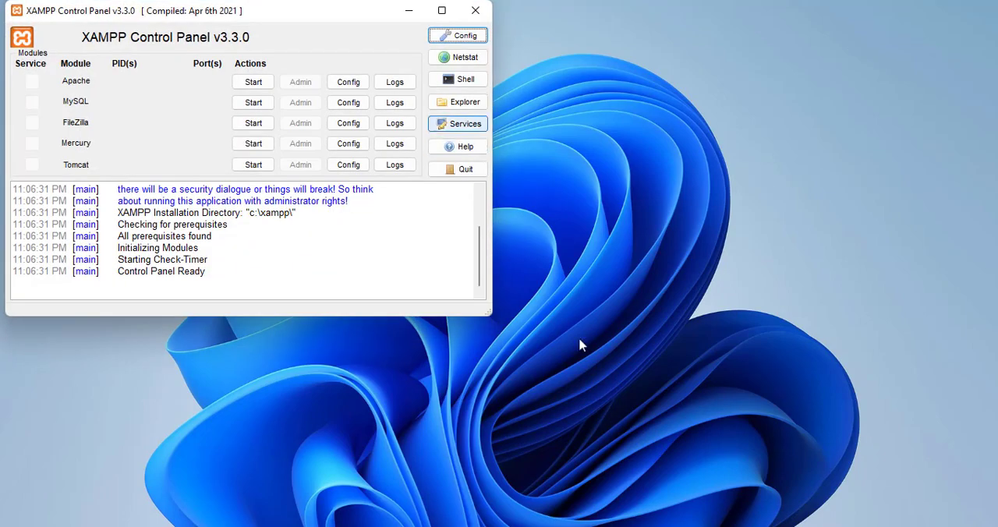
{"action": "left_click", "coordinate": [442, 10]}
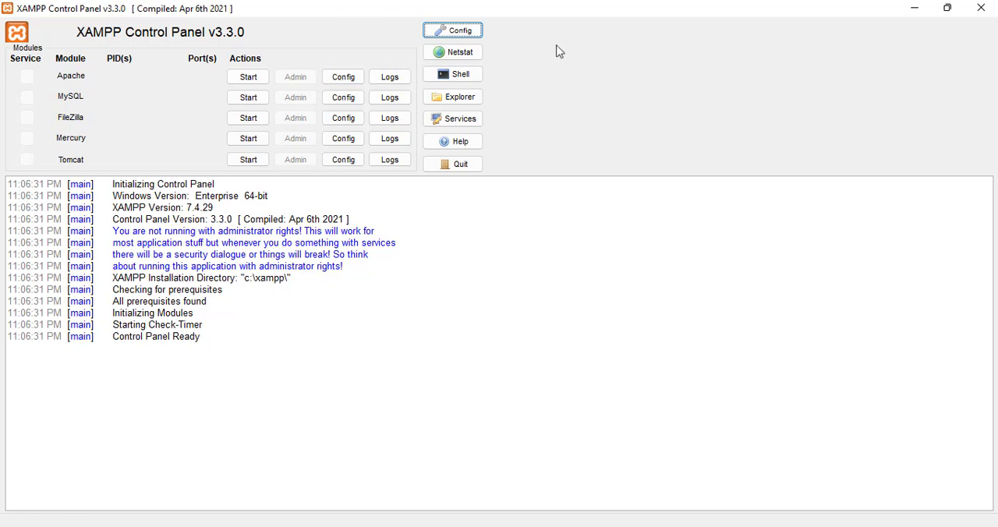
{"action": "left_click", "coordinate": [948, 7]}
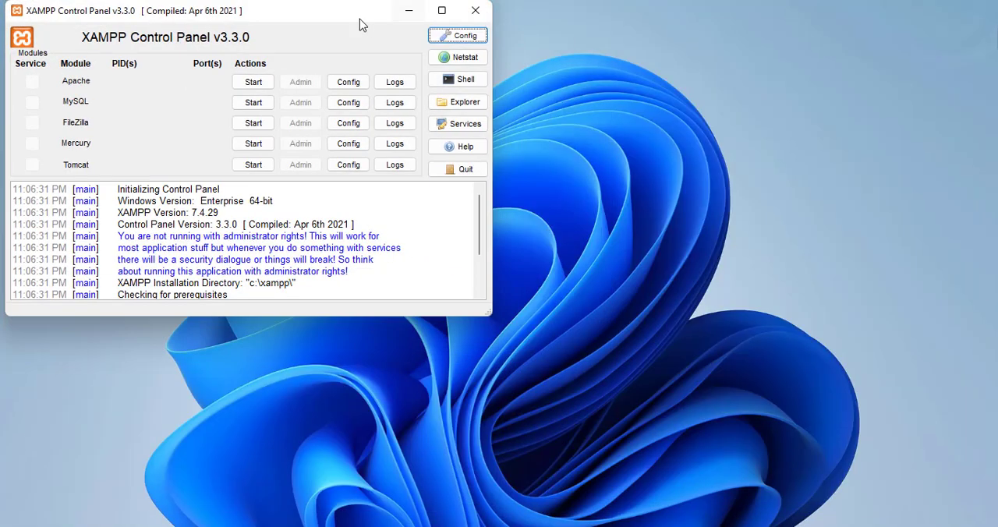
{"action": "left_click_drag", "start_coordinate": [359, 17], "coordinate": [418, 42]}
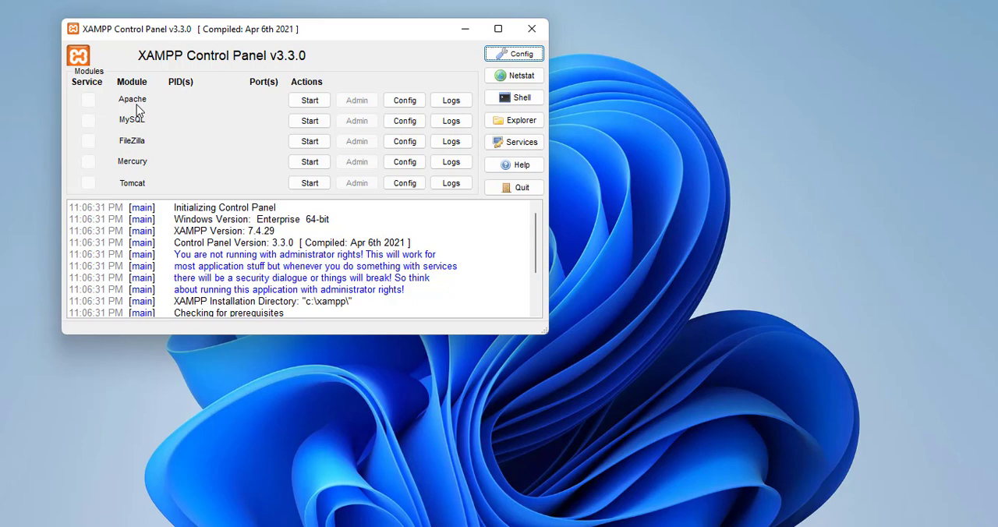
- Start the Apache and MySQL modules and try to start the FileZilla service
{"action": "left_click", "coordinate": [310, 100]}
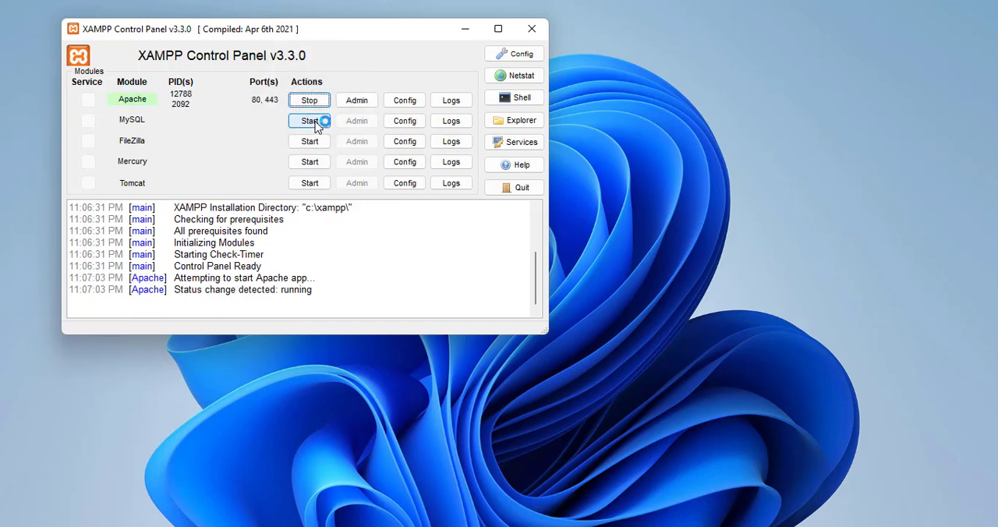
{"action": "left_click", "coordinate": [312, 122]}
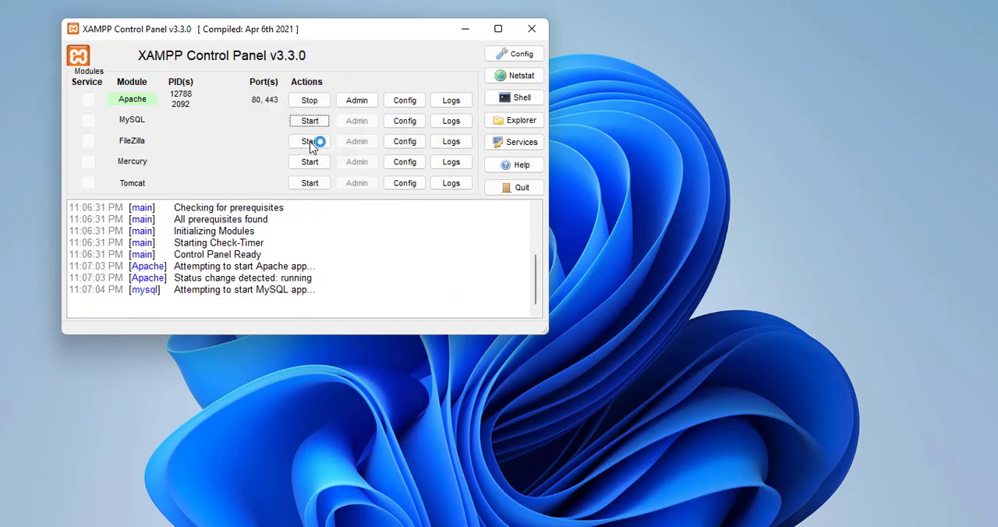
{"action": "left_click", "coordinate": [311, 145]}
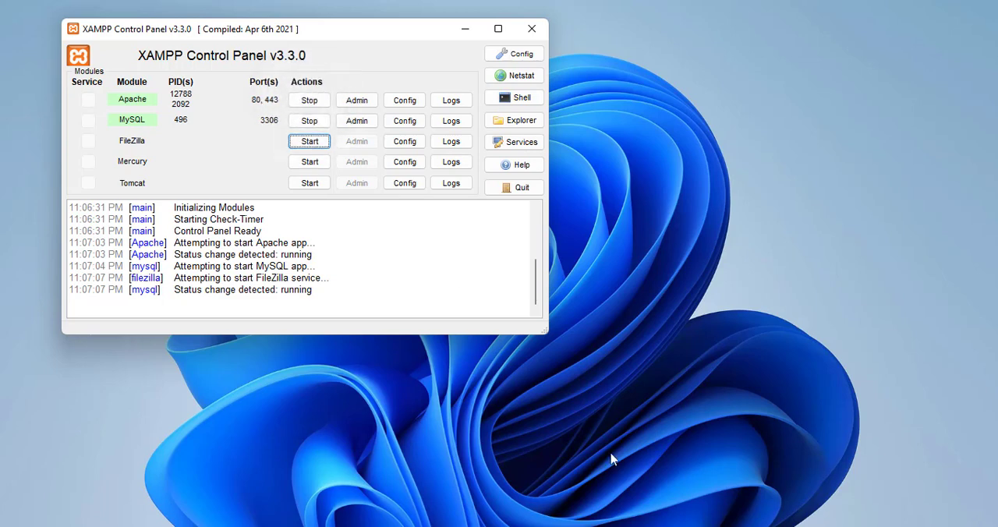
{"action": "left_click", "coordinate": [651, 526]}
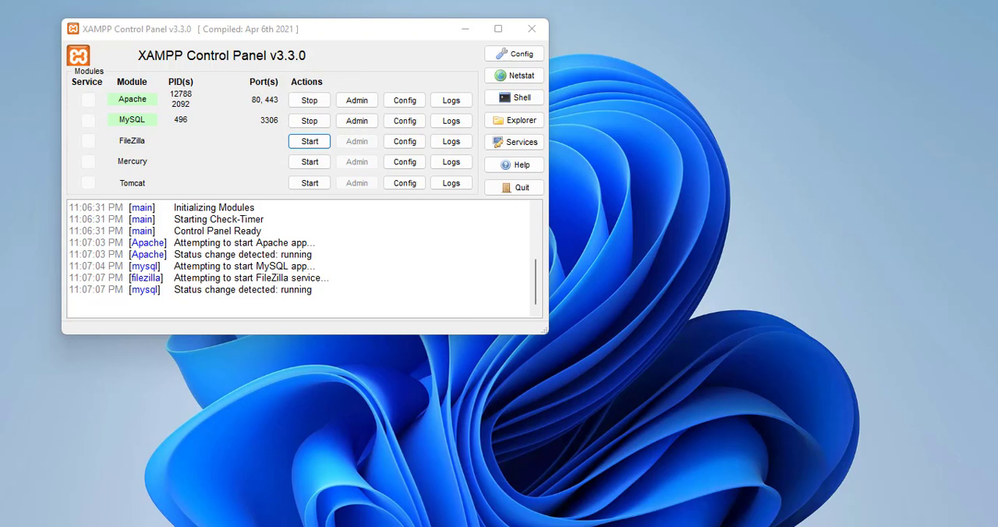
- Stop the running MySQL and Apache modules
{"action": "left_click", "coordinate": [310, 121]}
{"action": "left_click", "coordinate": [310, 100]}
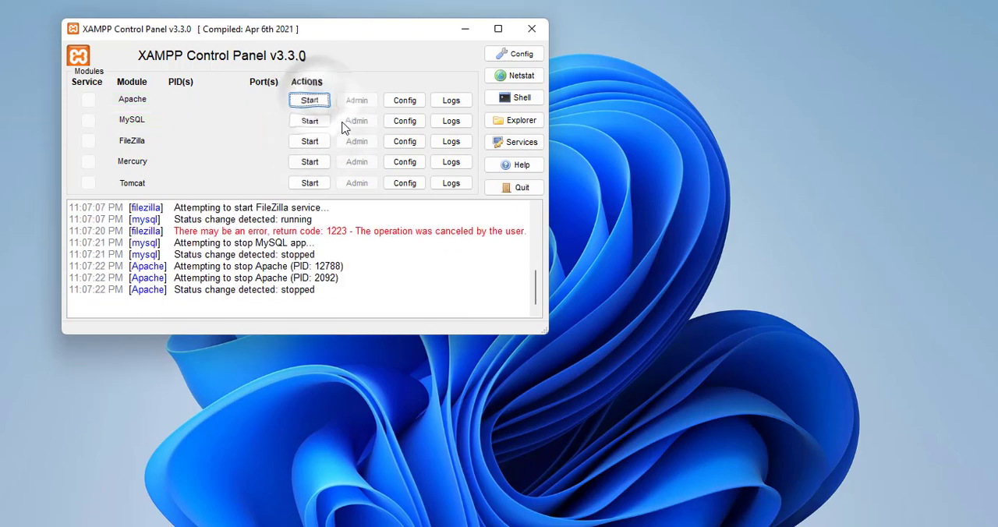